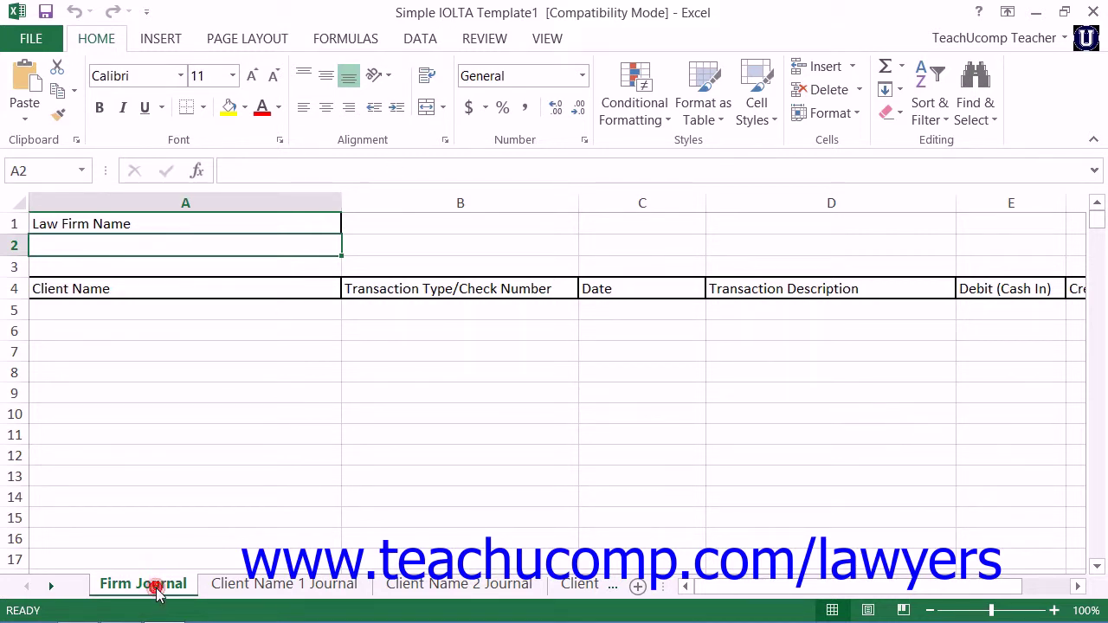
- Look over the Client Name 1 Journal and Client Name 2 Journal sheets, then return to Firm Journal
click(244, 588)
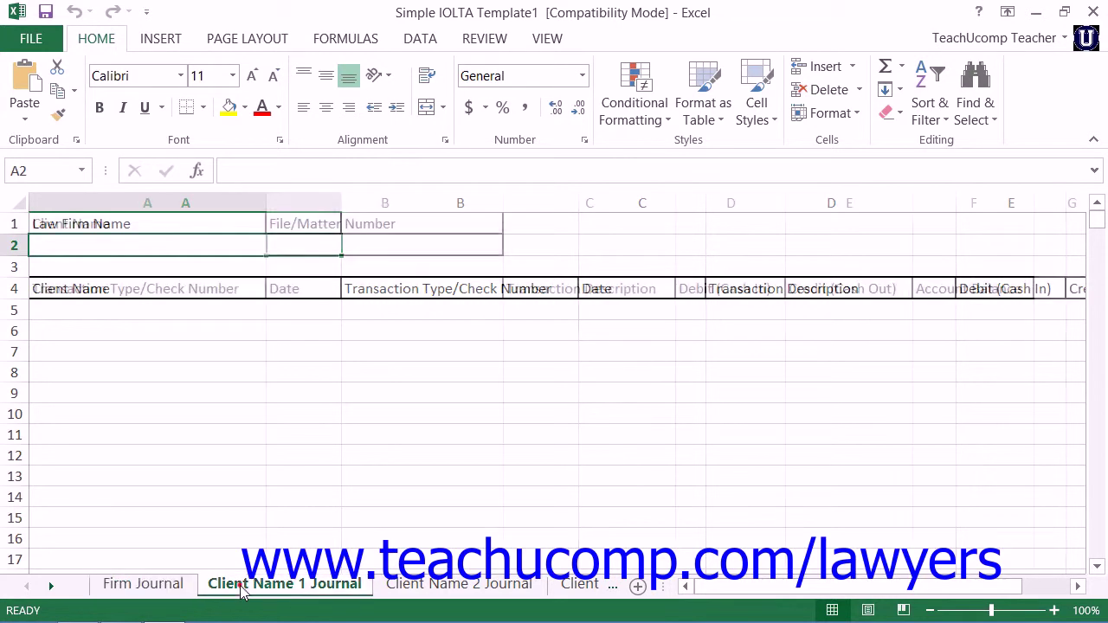
click(398, 587)
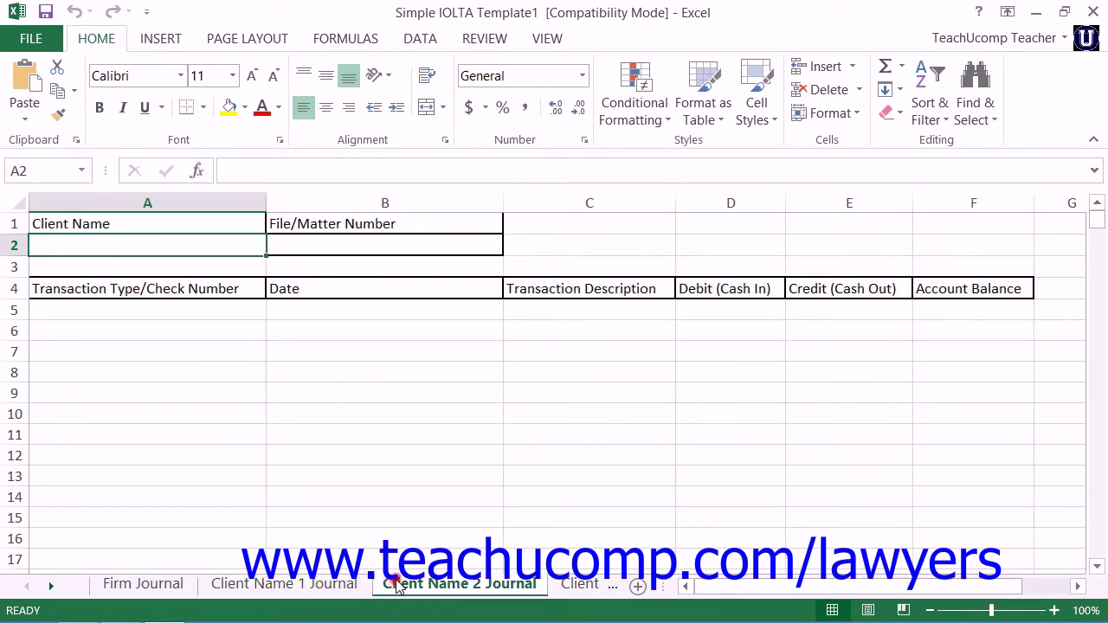
click(179, 586)
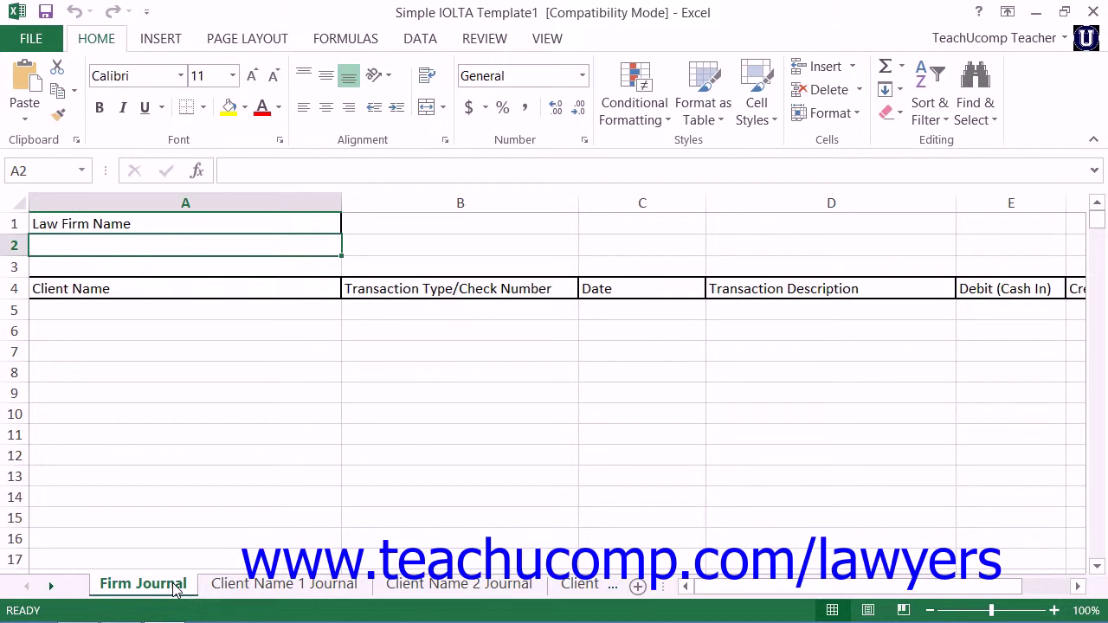
- Go to the Client Name 1 Journal sheet and select part of its tab name without changing it
click(242, 589)
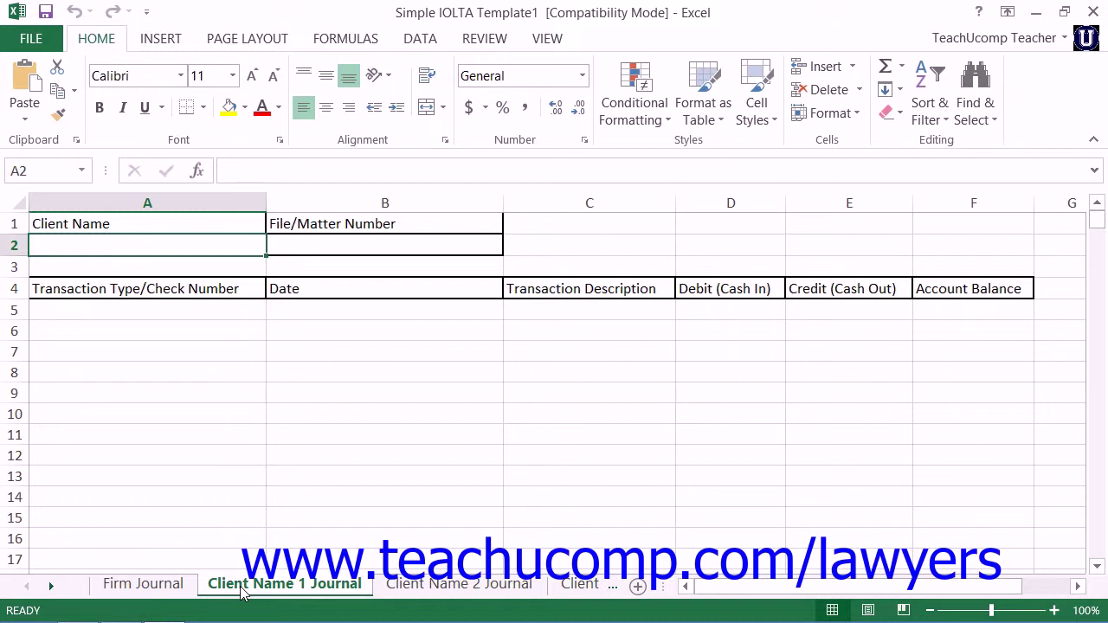
double_click(243, 585)
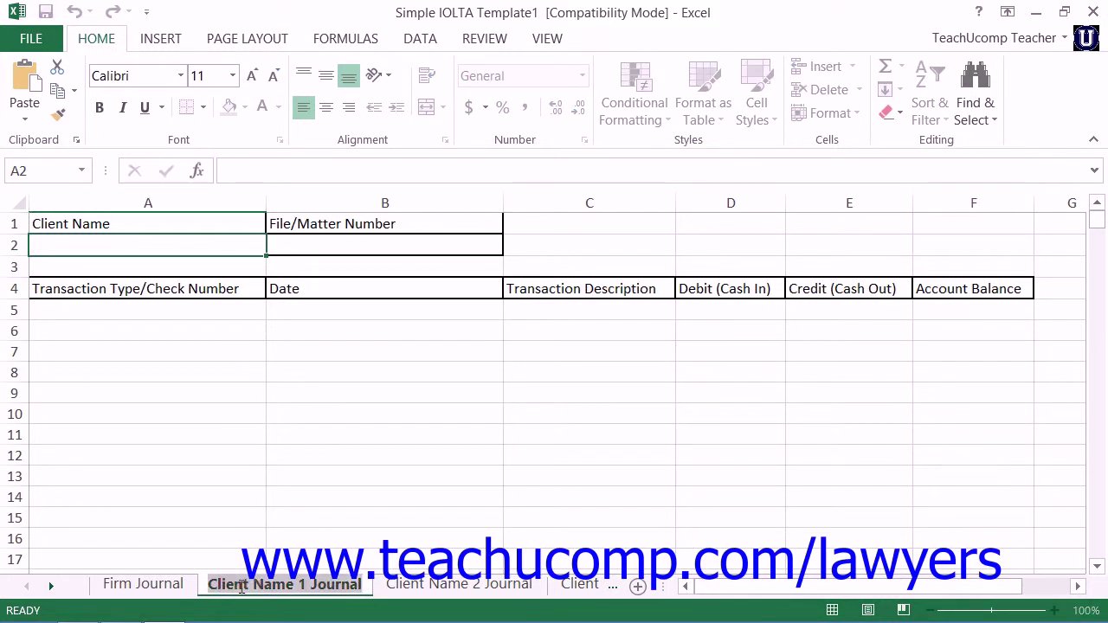
click(303, 583)
drag(268, 586, 202, 586)
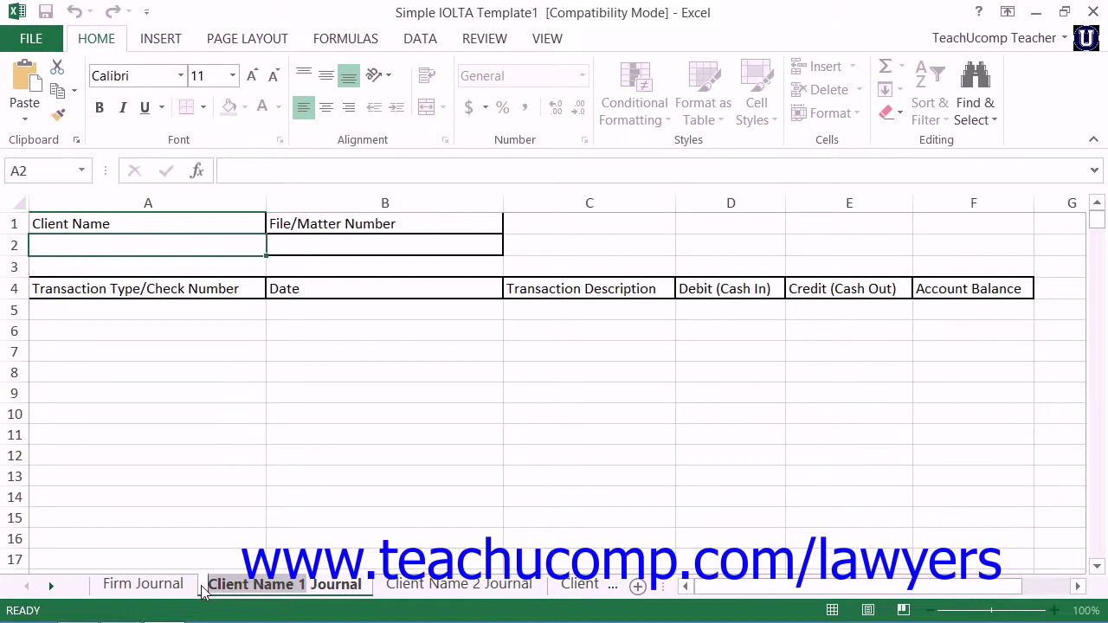
click(152, 242)
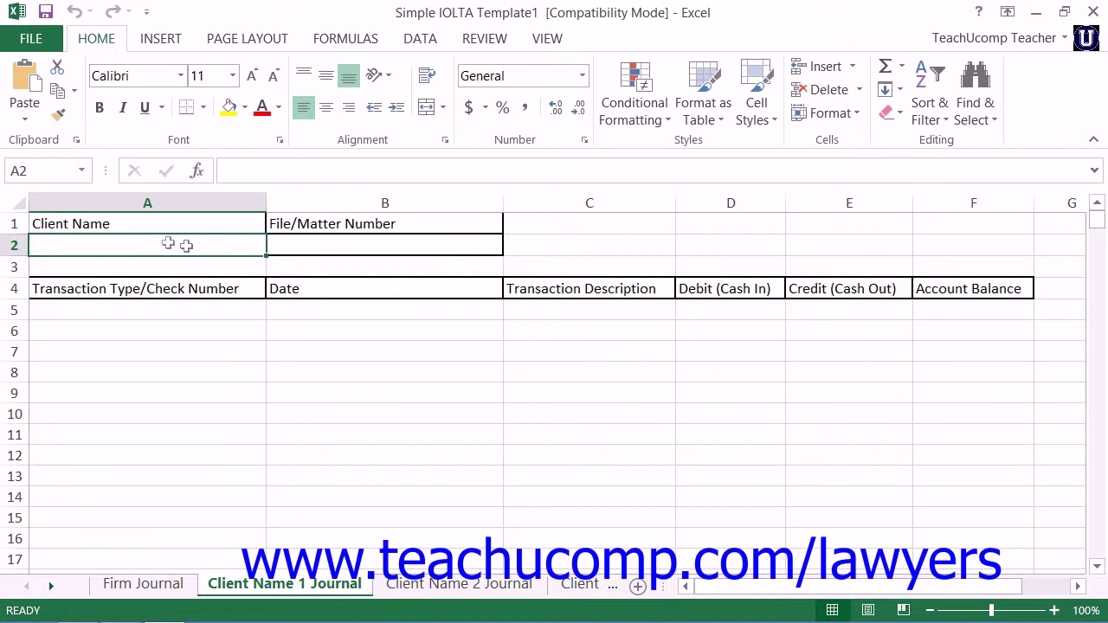
click(280, 248)
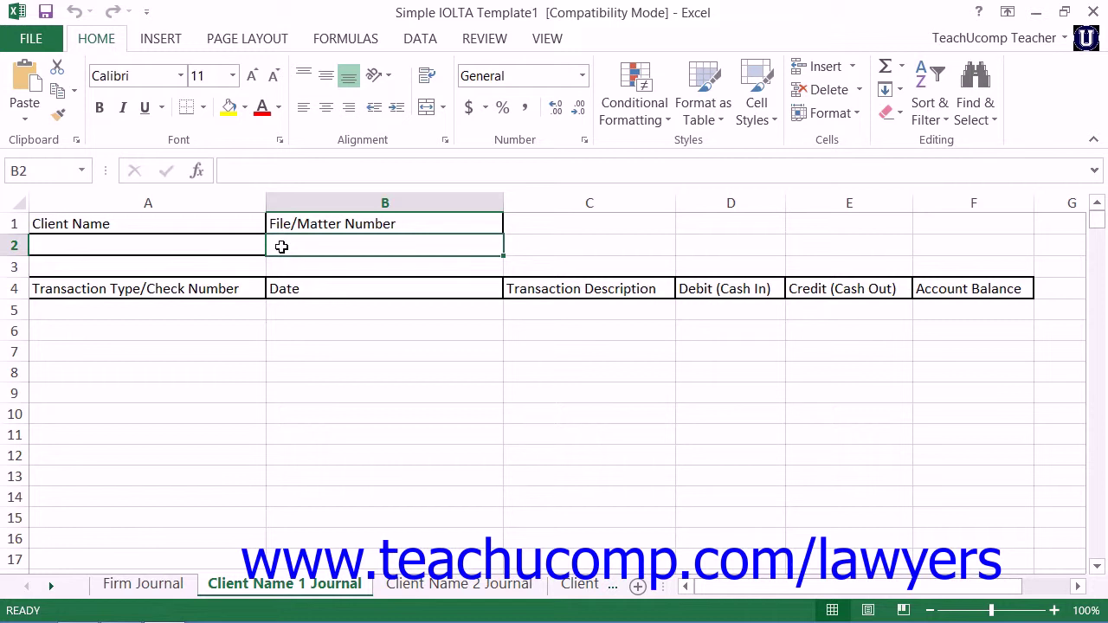
click(169, 305)
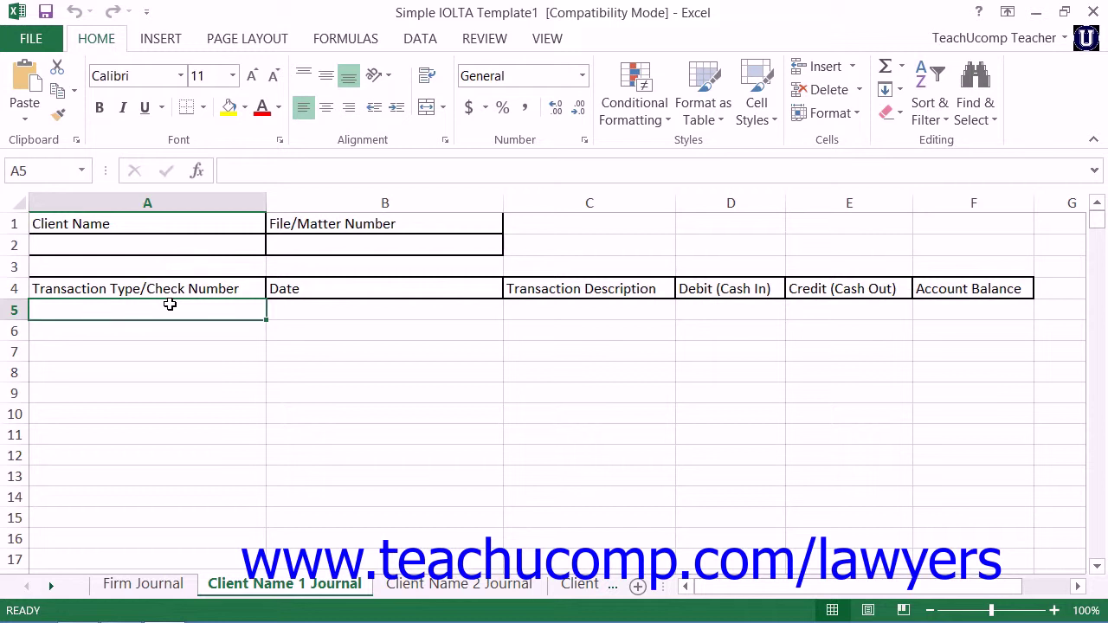
click(324, 310)
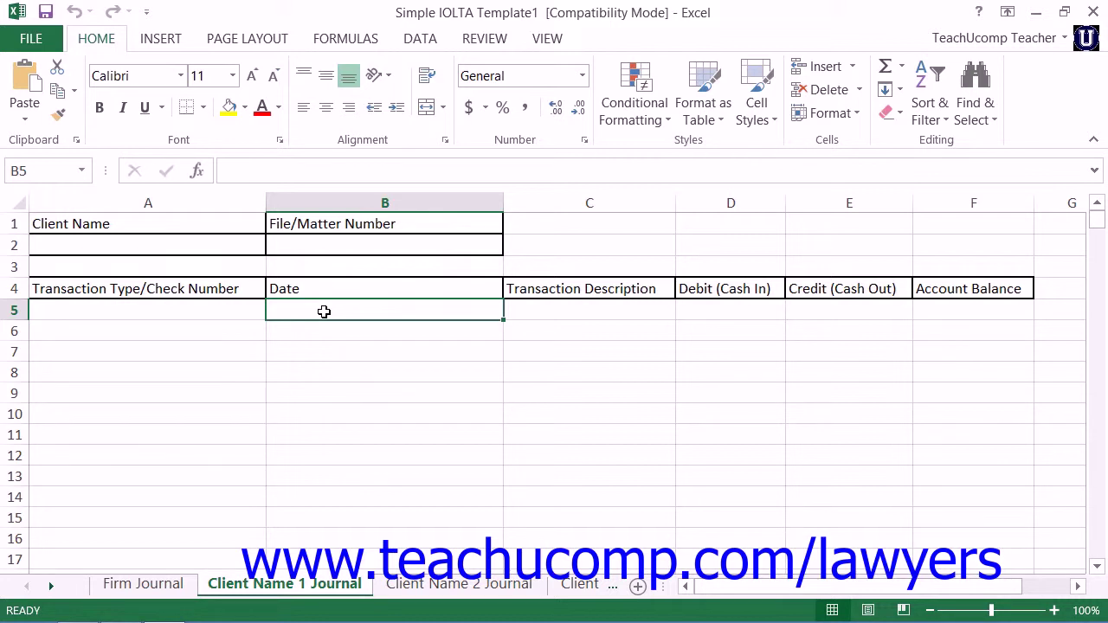
click(536, 309)
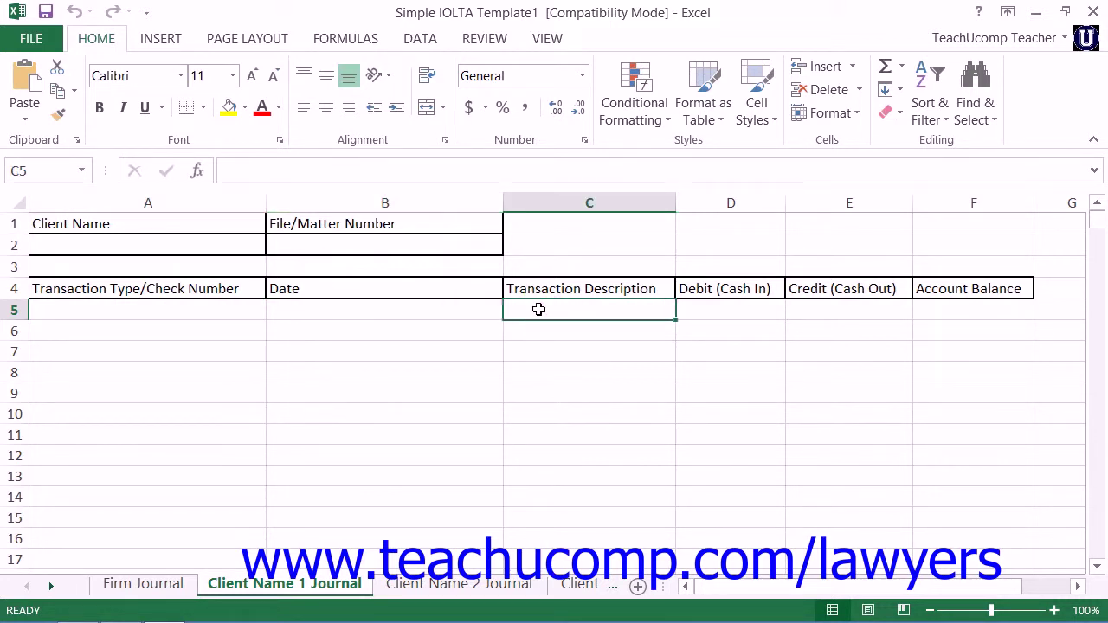
click(699, 309)
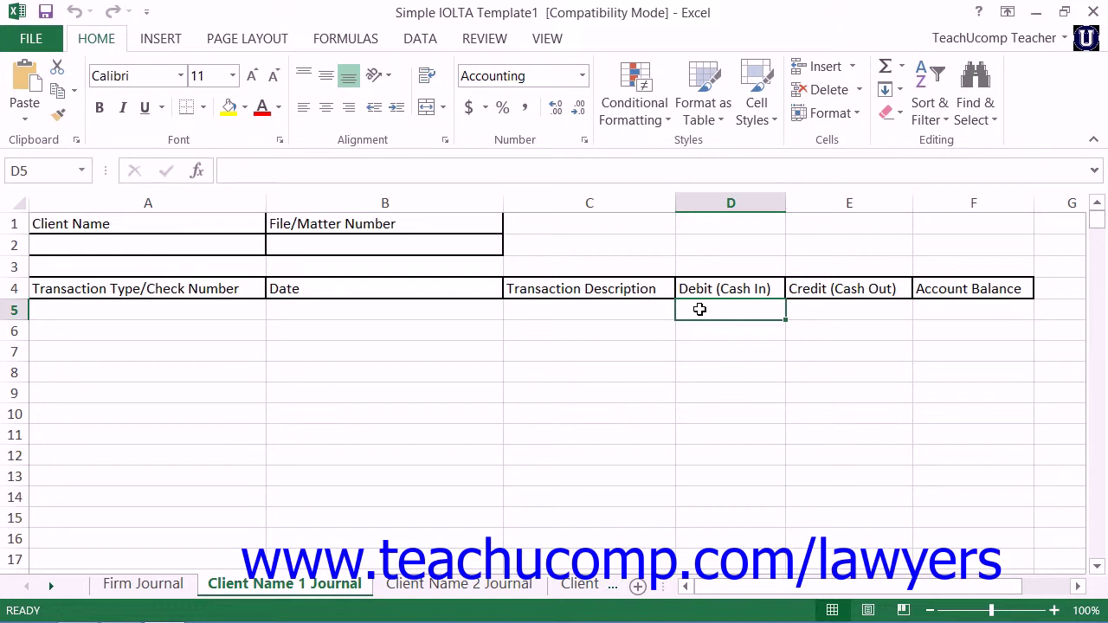
click(818, 309)
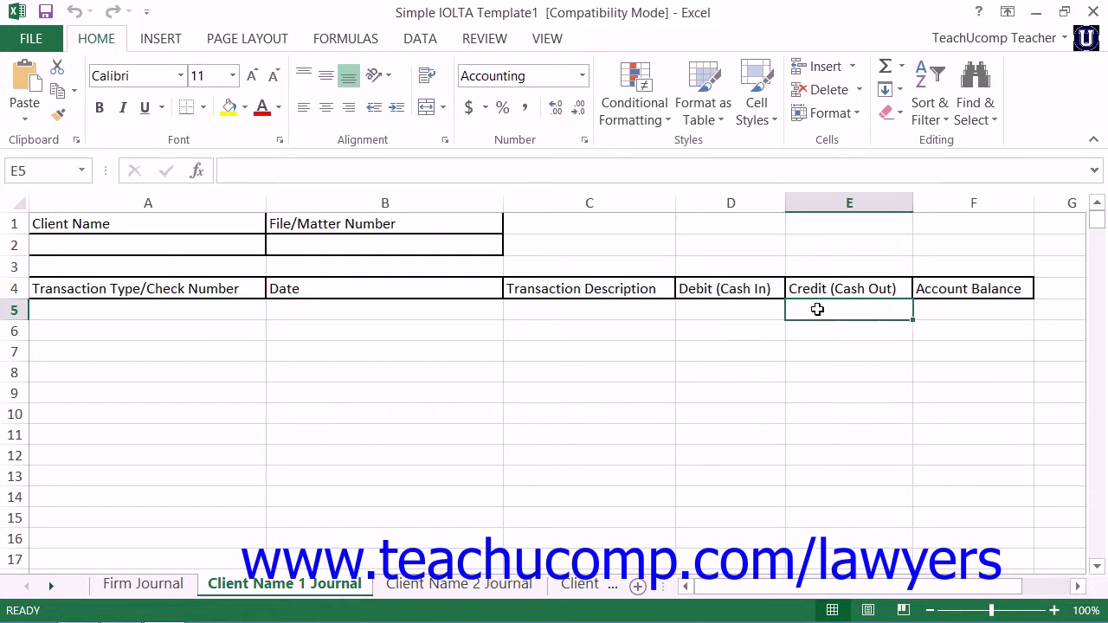
click(940, 315)
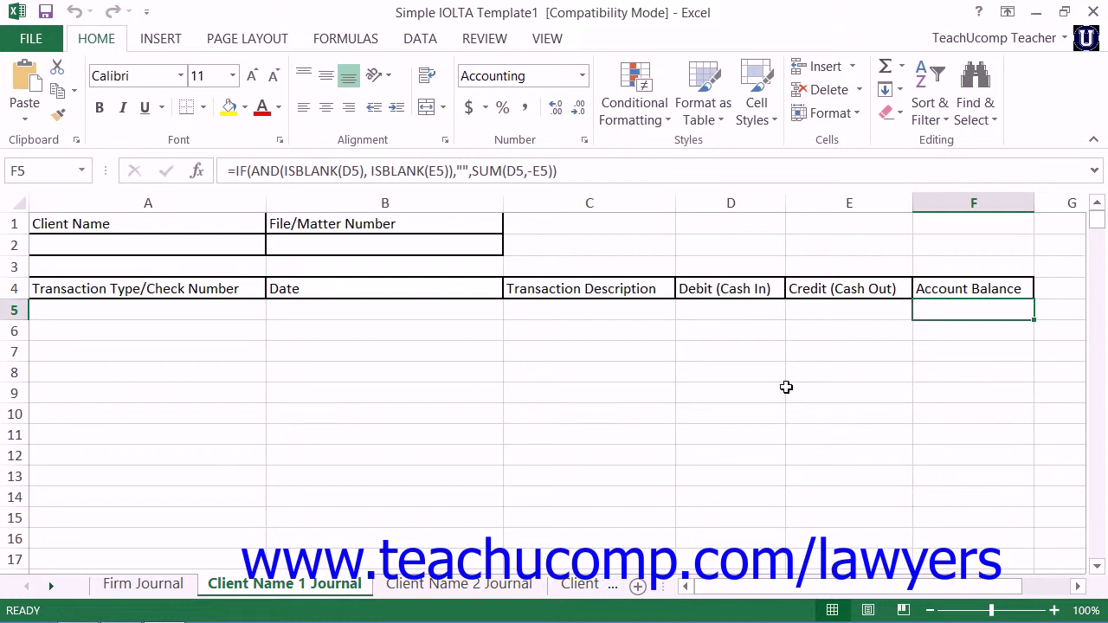
- Compare Firm Journal's first transaction row A5 with Client Name 1 Journal's A2, ending on Firm Journal
click(132, 589)
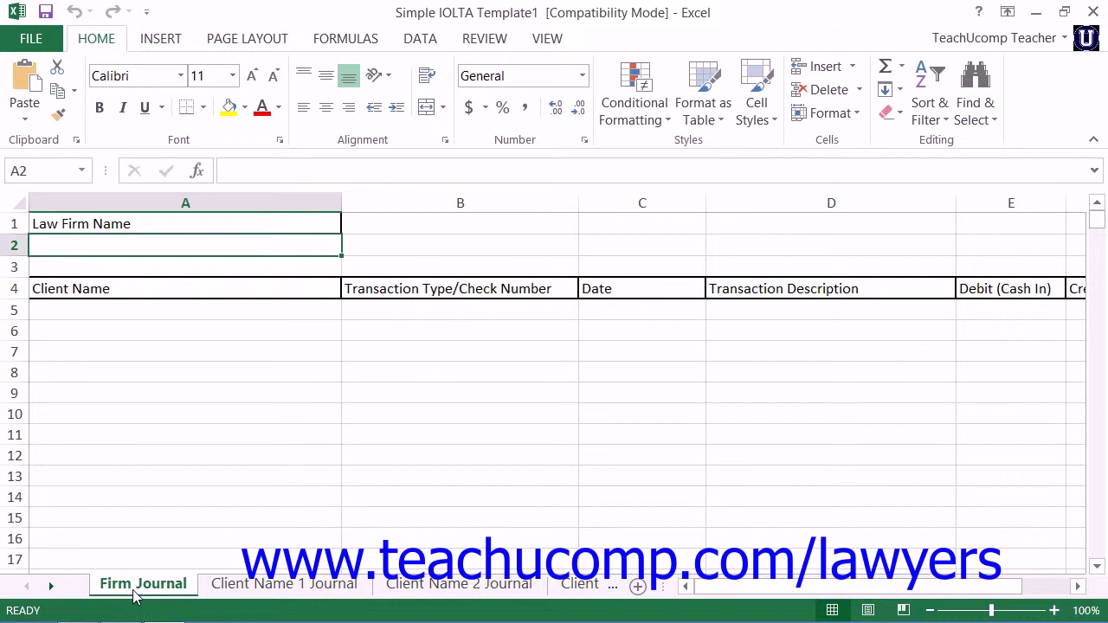
click(203, 245)
click(199, 312)
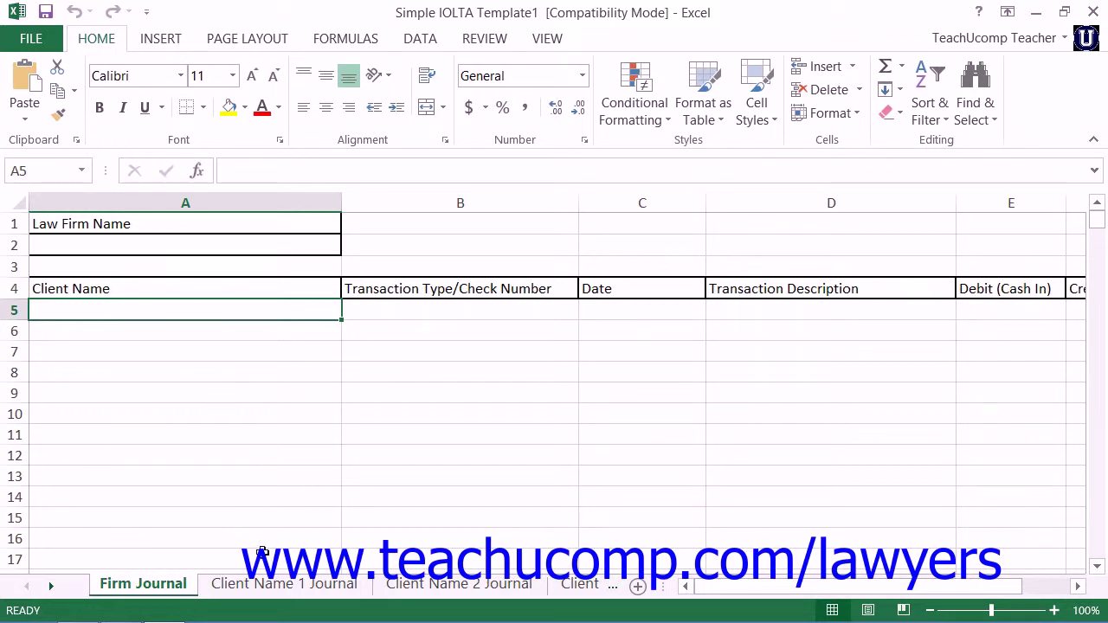
click(277, 584)
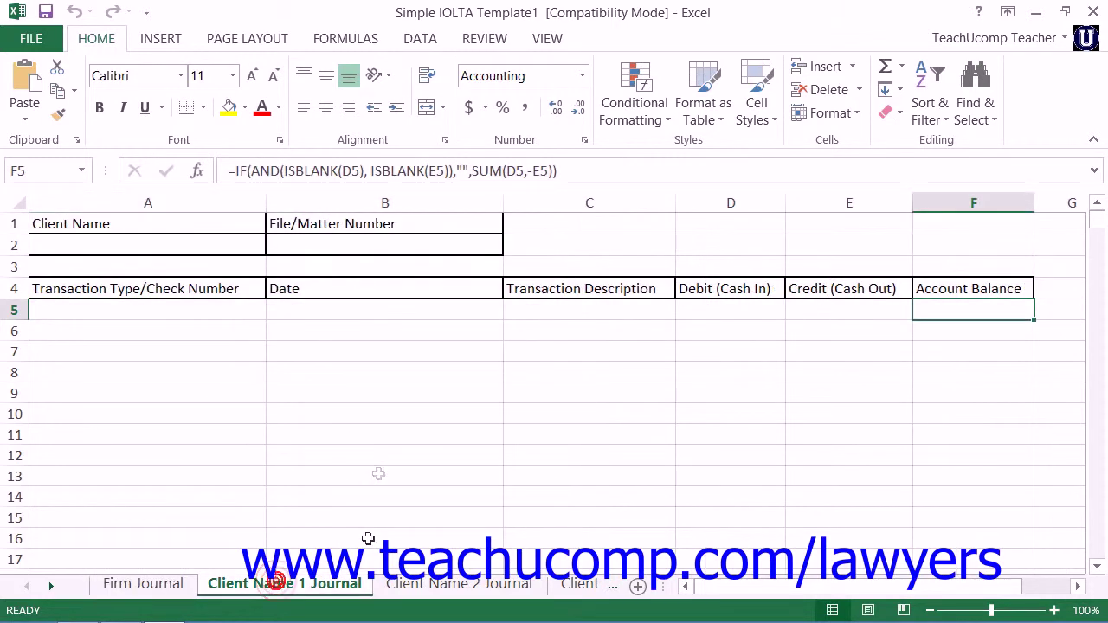
click(160, 249)
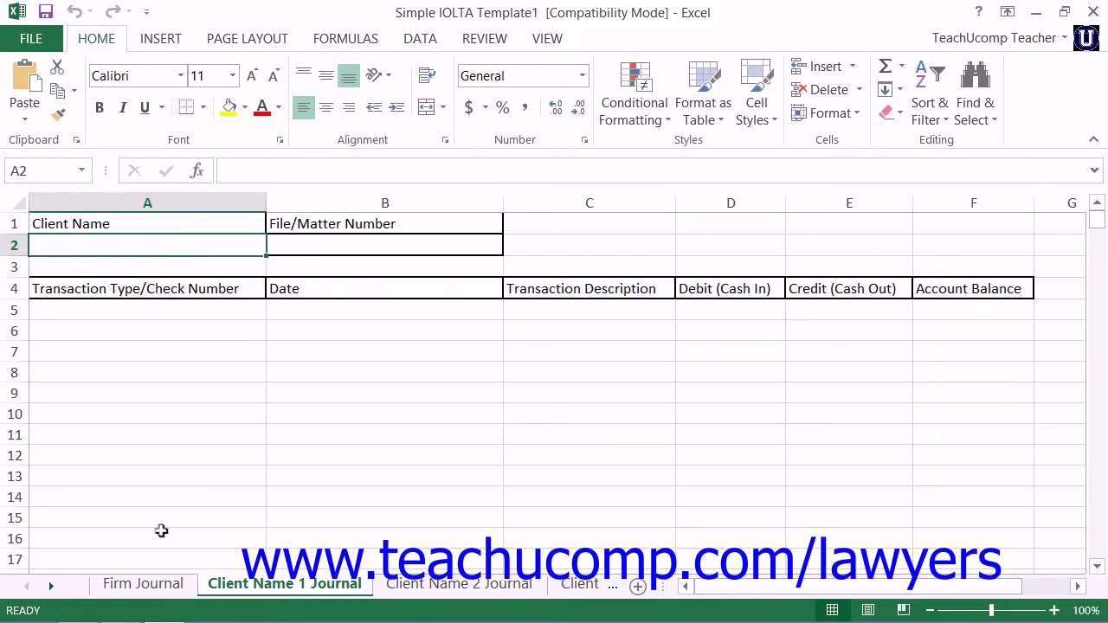
click(137, 586)
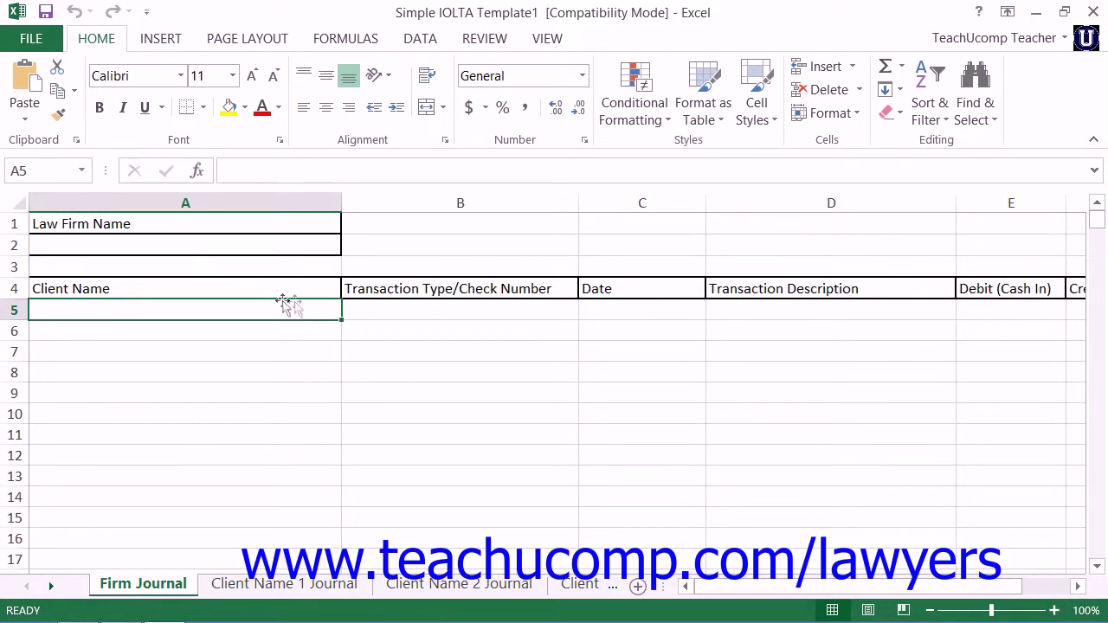
- Check Firm Journal headers B4–F4: Transaction Type/Check Number, Date, Transaction Description, Debit, Credit
click(484, 294)
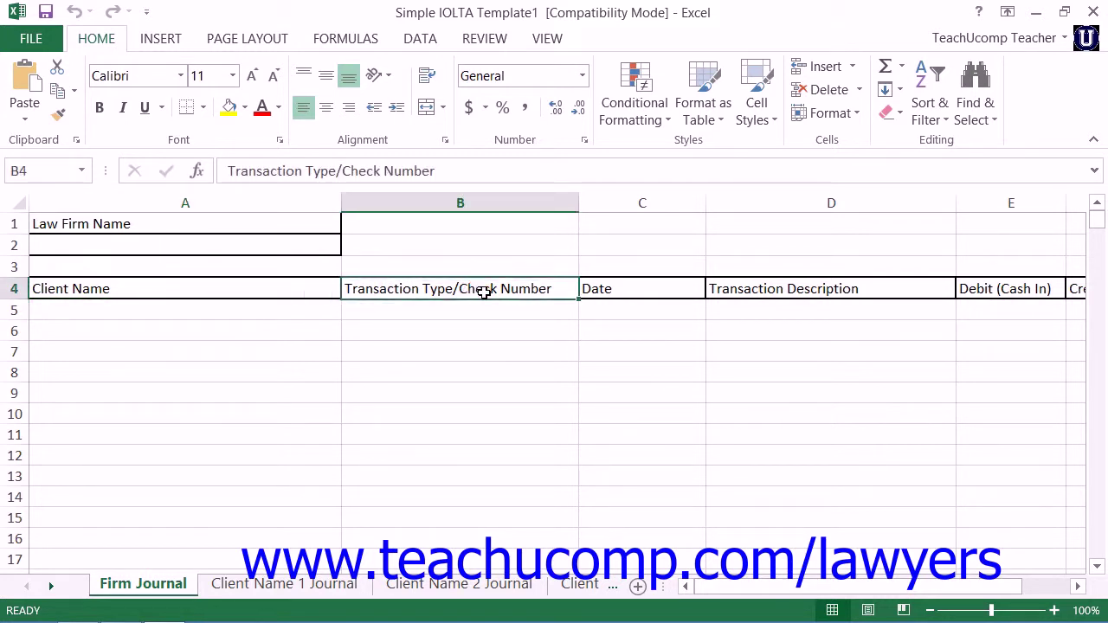
click(669, 294)
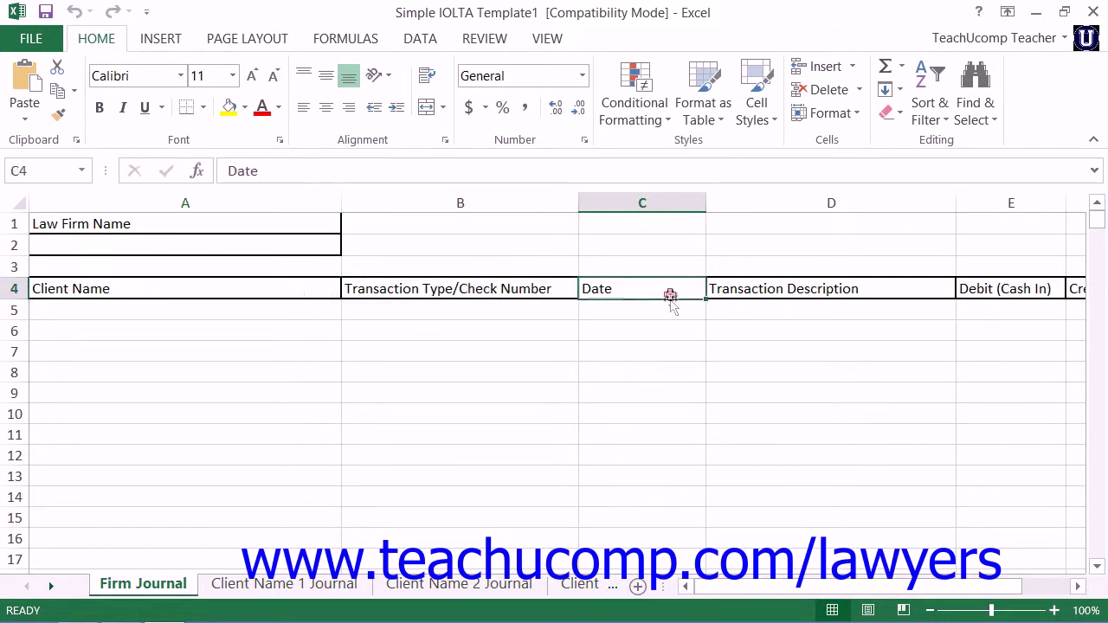
click(790, 295)
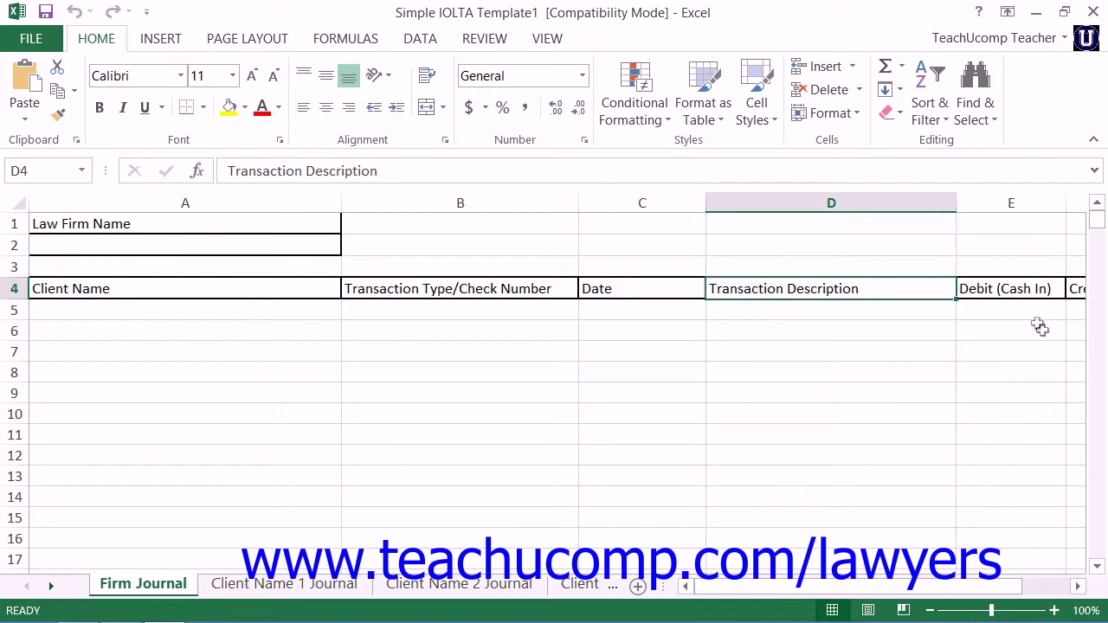
click(1024, 293)
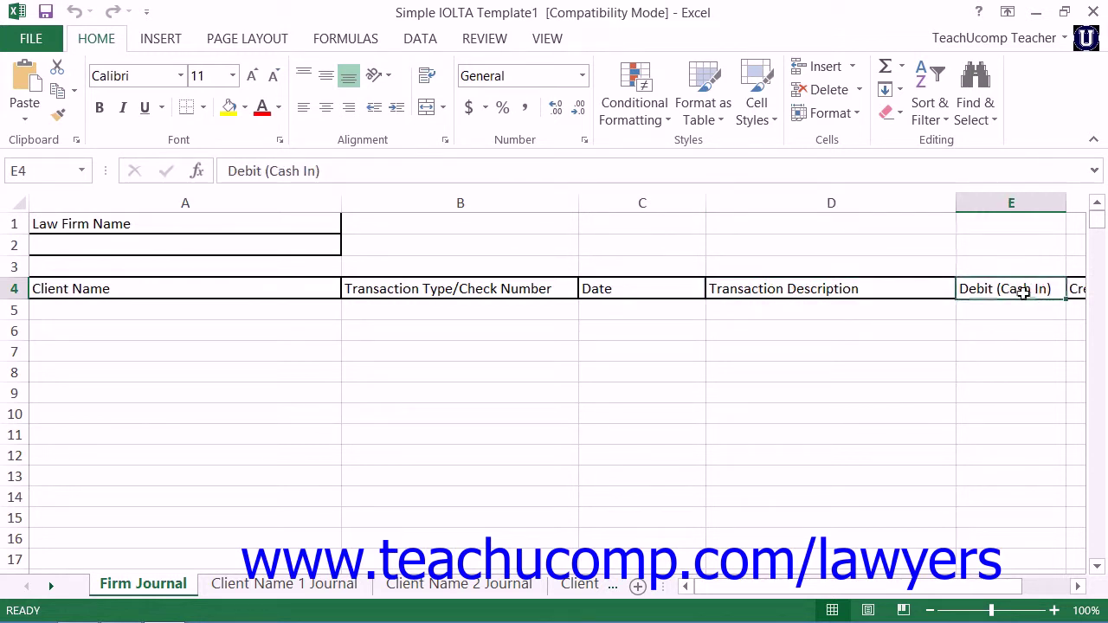
click(1073, 289)
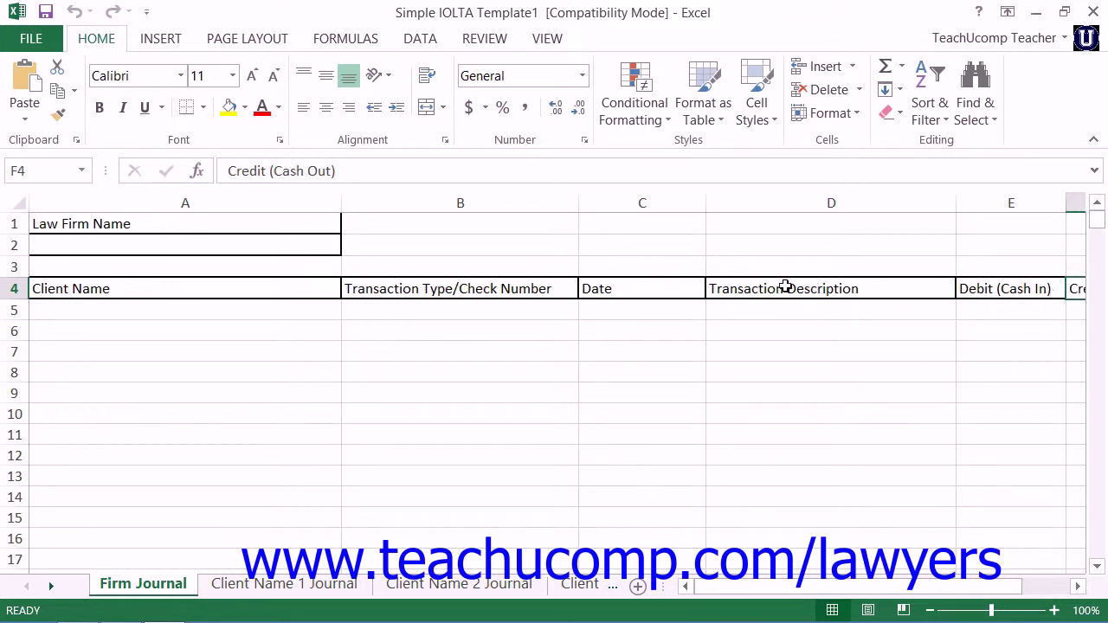
click(255, 592)
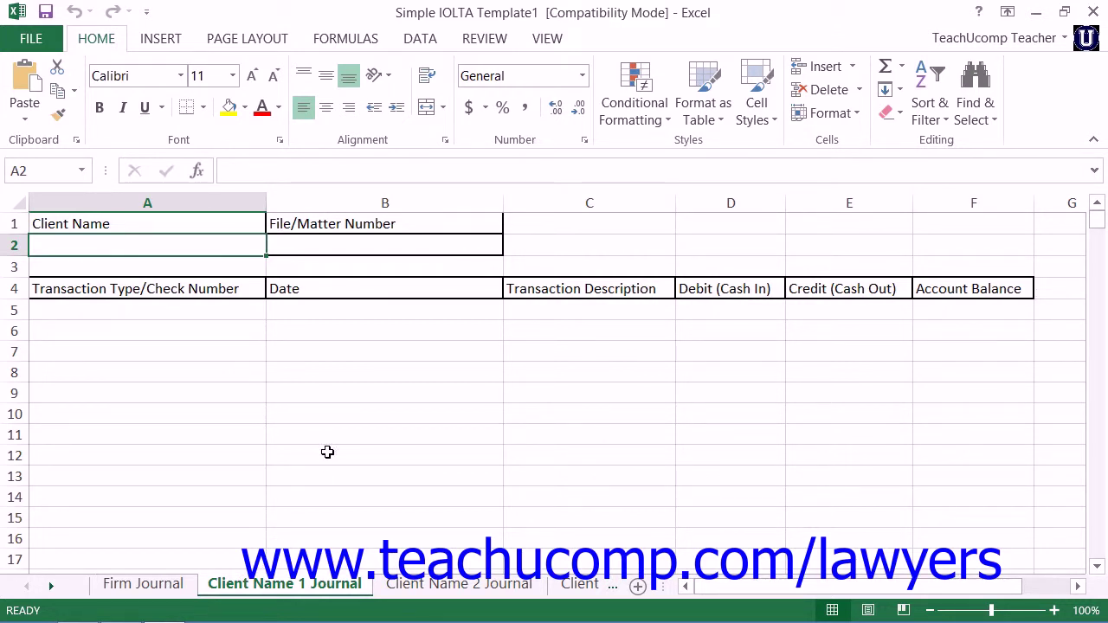
- Compare row 5 on both sheets and view Firm Journal G5's formula =IF(AND(ISBLANK(E5), ISBLANK(F5)),"",SUM(E5,-F5))
drag(181, 309, 926, 306)
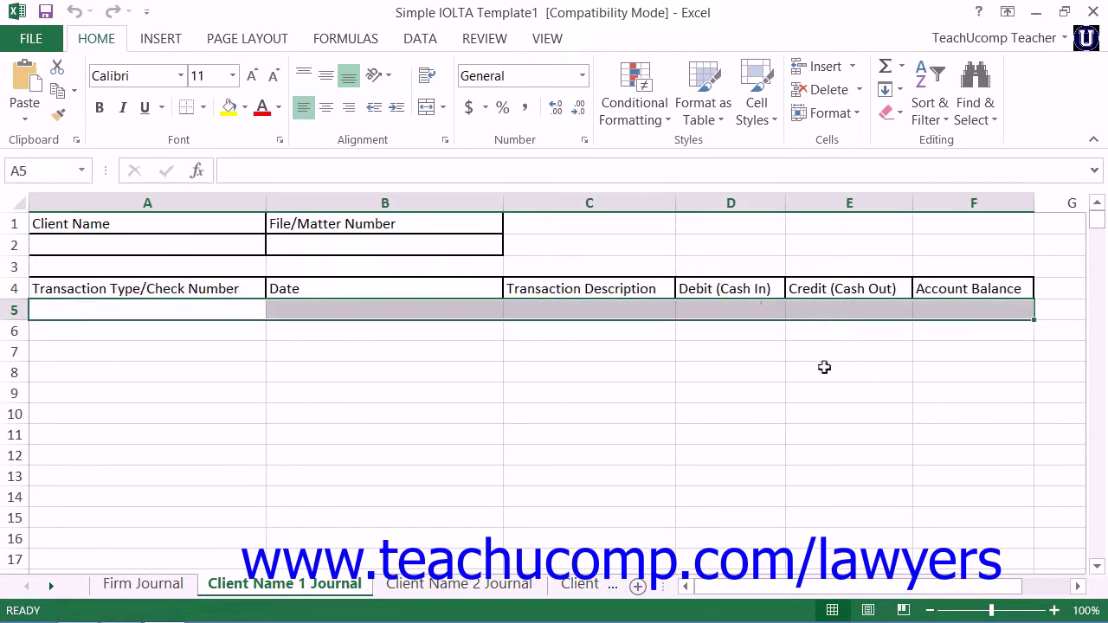
click(166, 587)
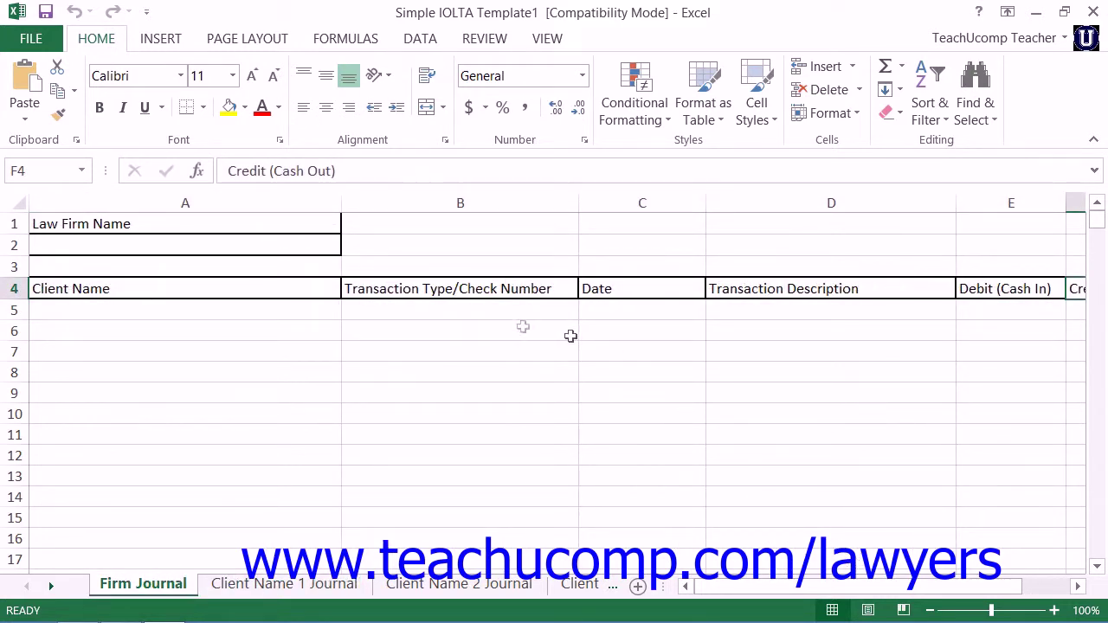
drag(511, 315, 849, 312)
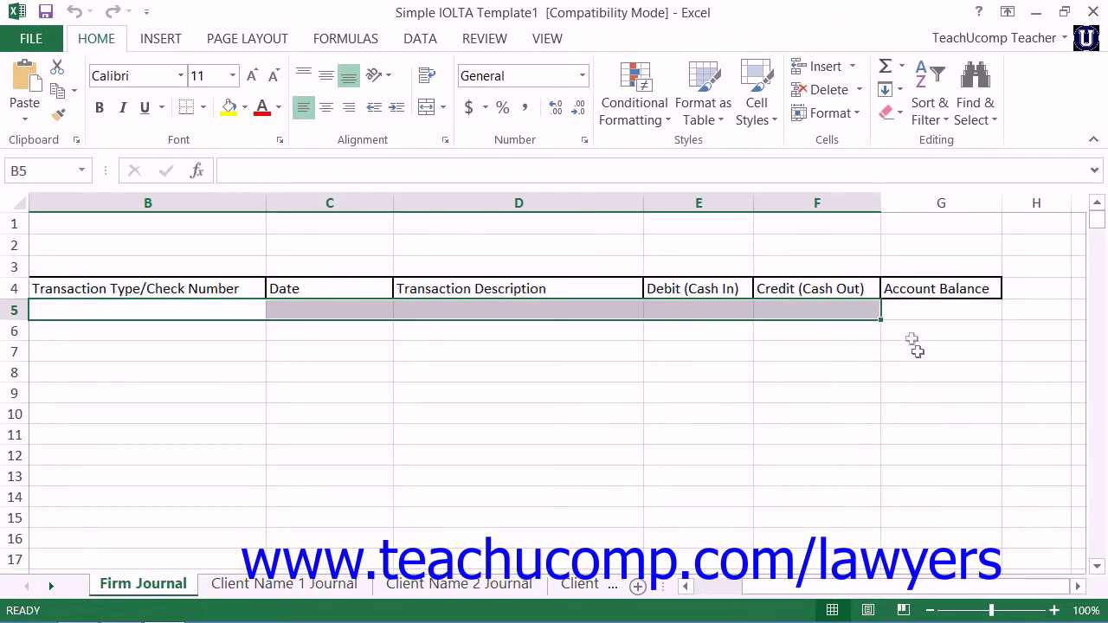
click(926, 314)
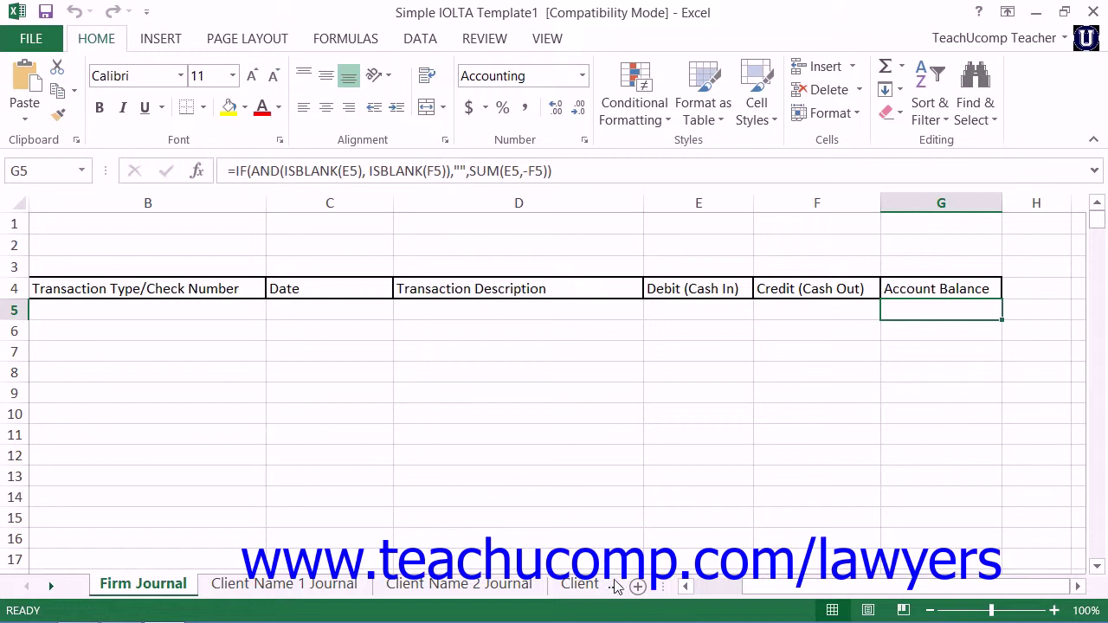
click(708, 588)
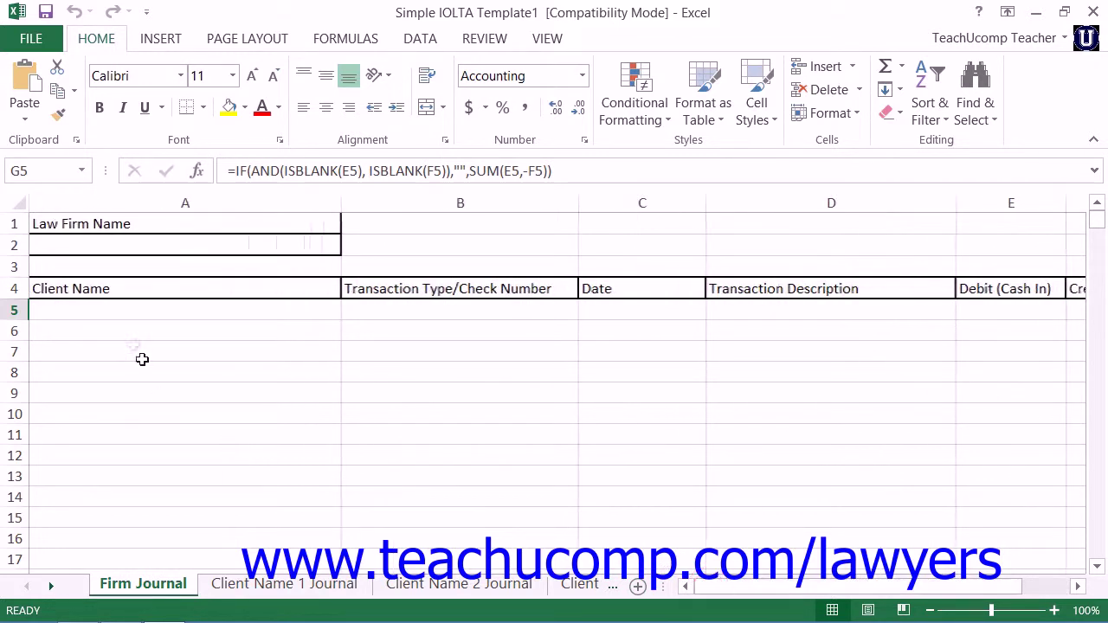
click(139, 327)
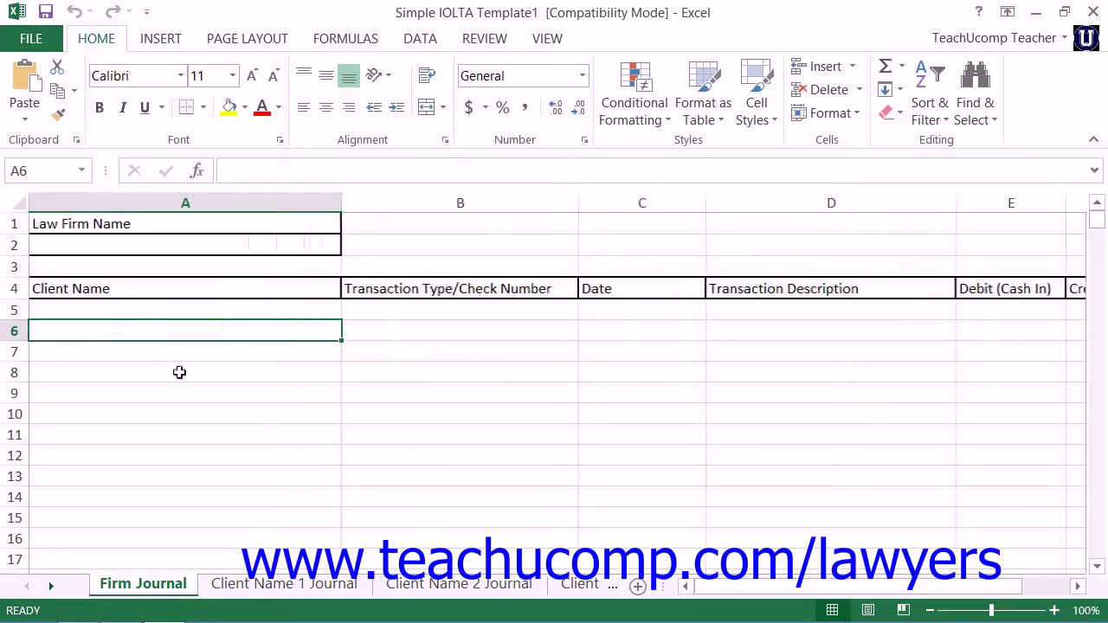